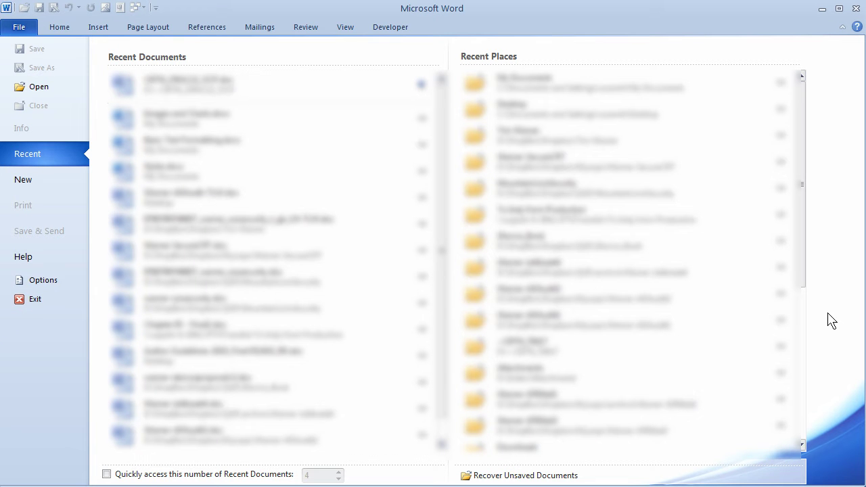
click(46, 189)
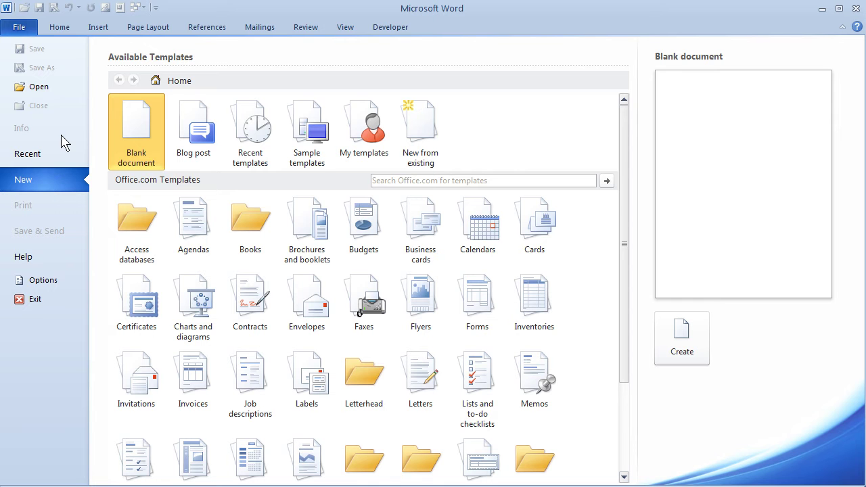
click(22, 27)
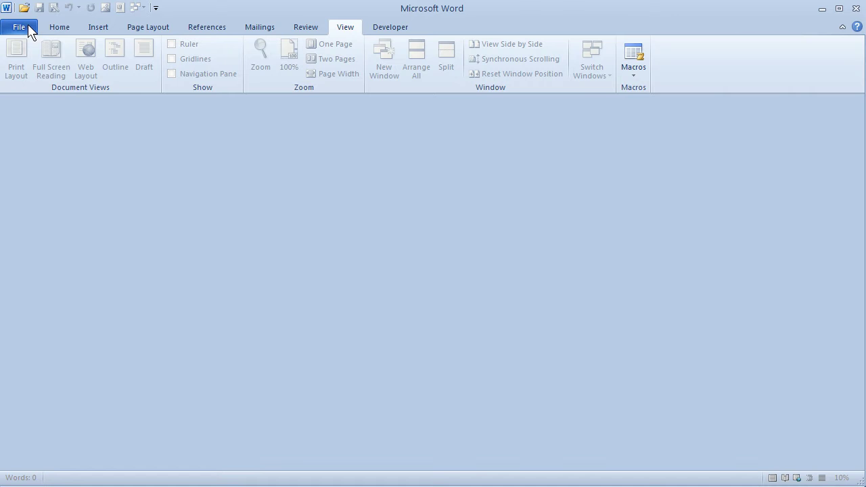
click(21, 30)
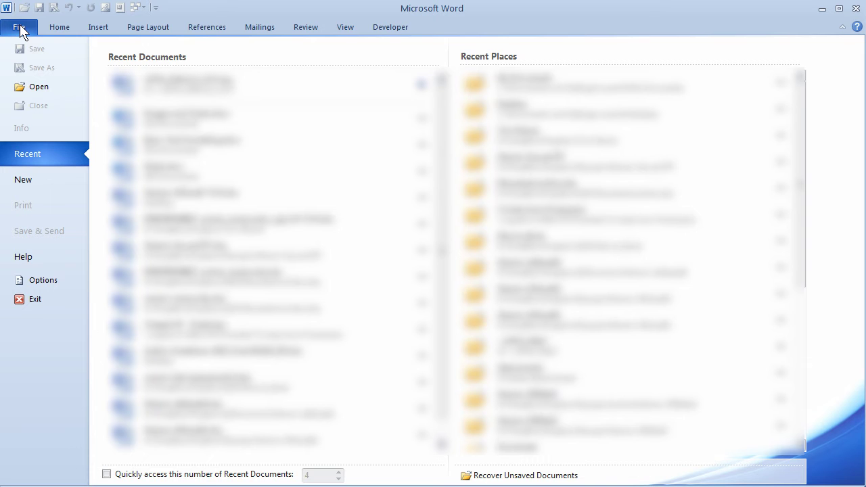
click(31, 88)
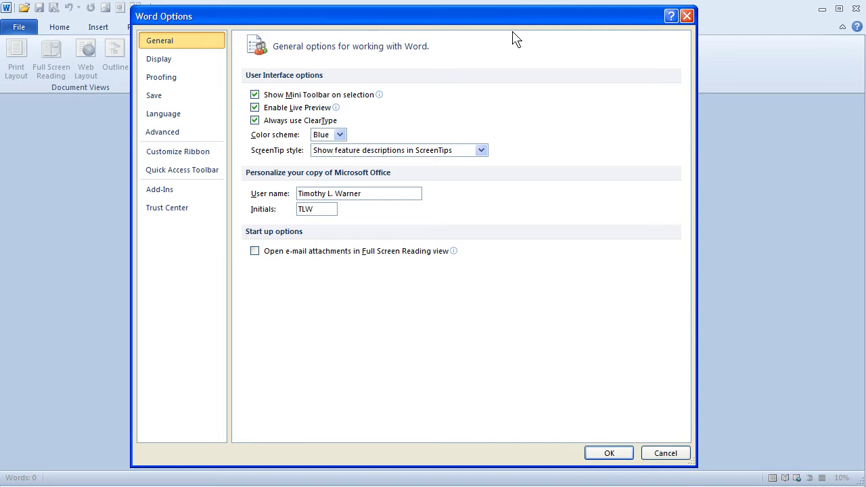
click(685, 15)
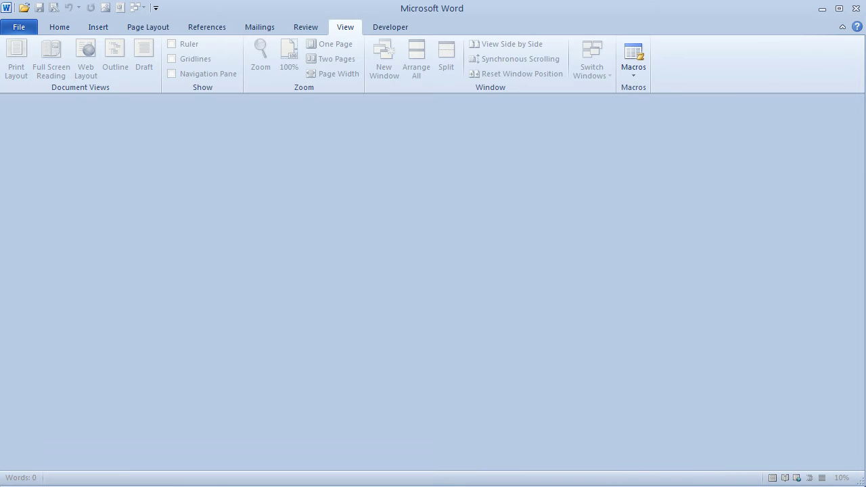
Step: Create a new document from the Black Tie Newsletter sample template
click(19, 27)
click(32, 184)
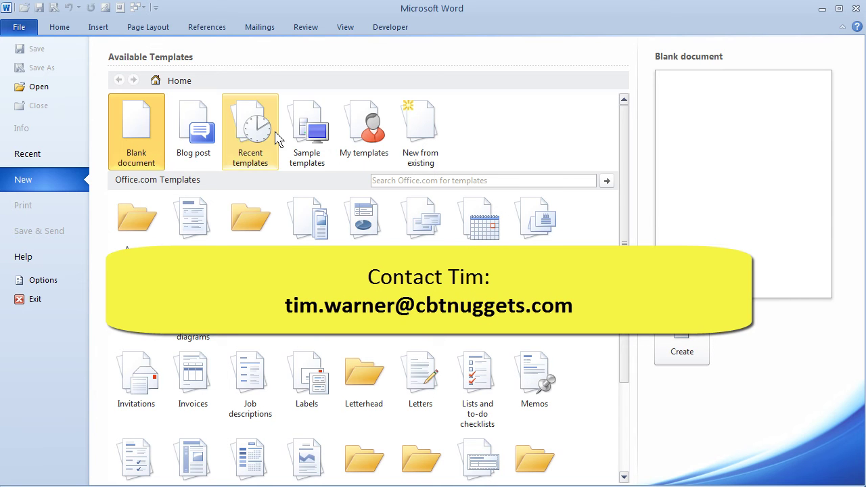
click(316, 130)
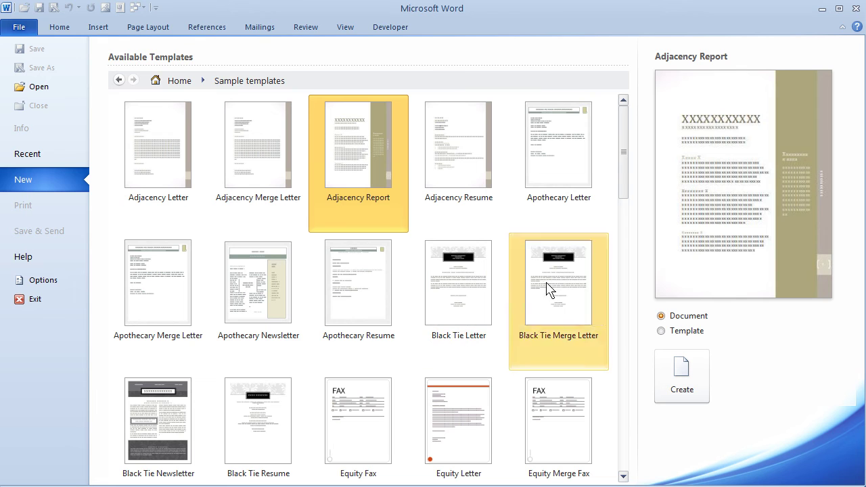
click(171, 420)
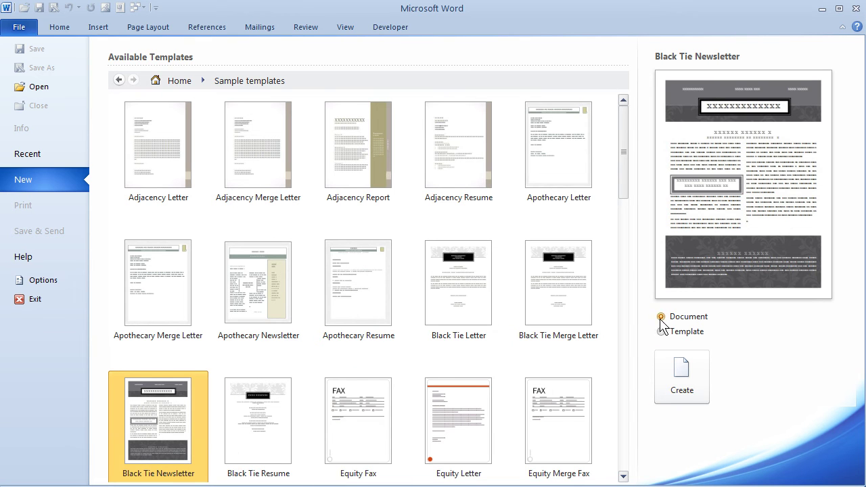
click(666, 366)
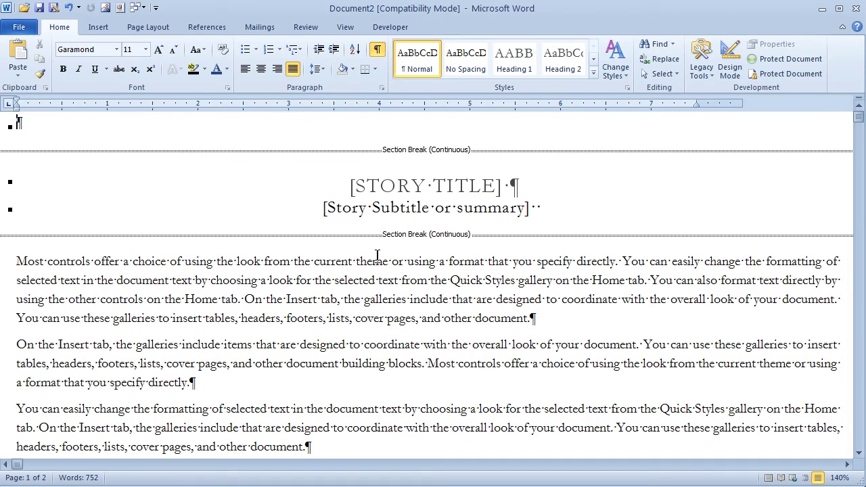
Step: Look over the newsletter's placeholder headings and body text, and switch the document to Print Layout view
scroll(377, 254, down, 6)
scroll(377, 253, up, 6)
click(405, 184)
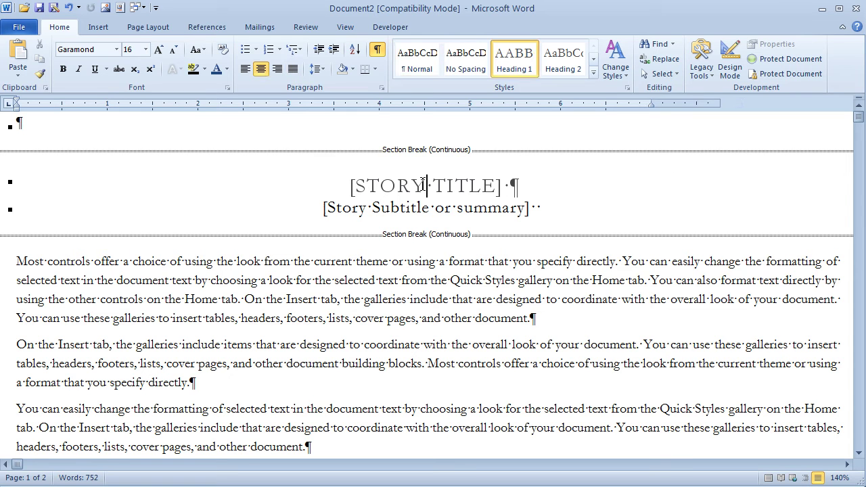
click(417, 214)
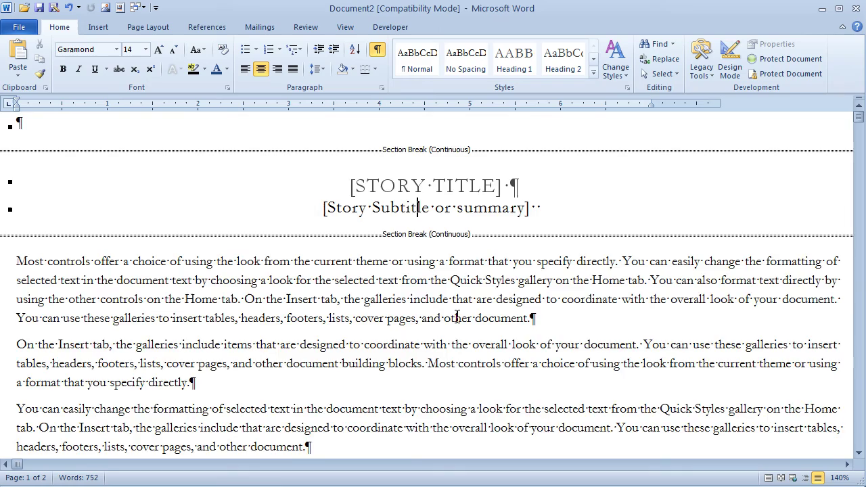
scroll(457, 316, up, 8)
scroll(457, 316, down, 10)
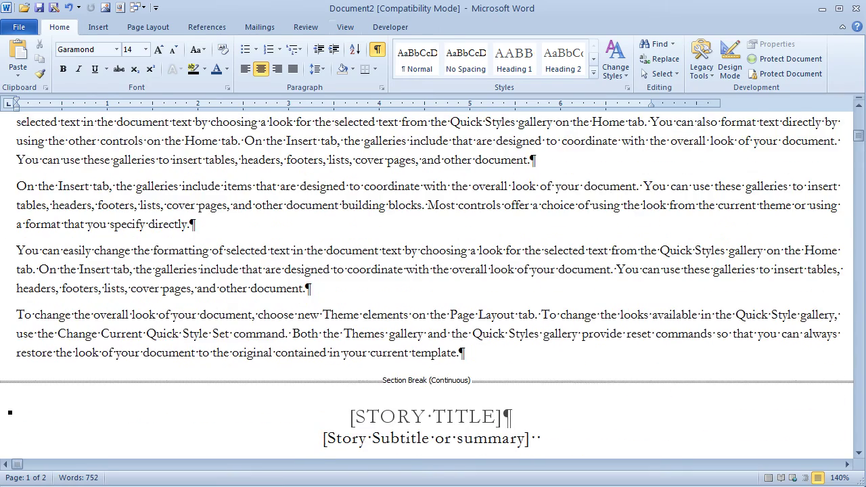
click(345, 27)
click(16, 59)
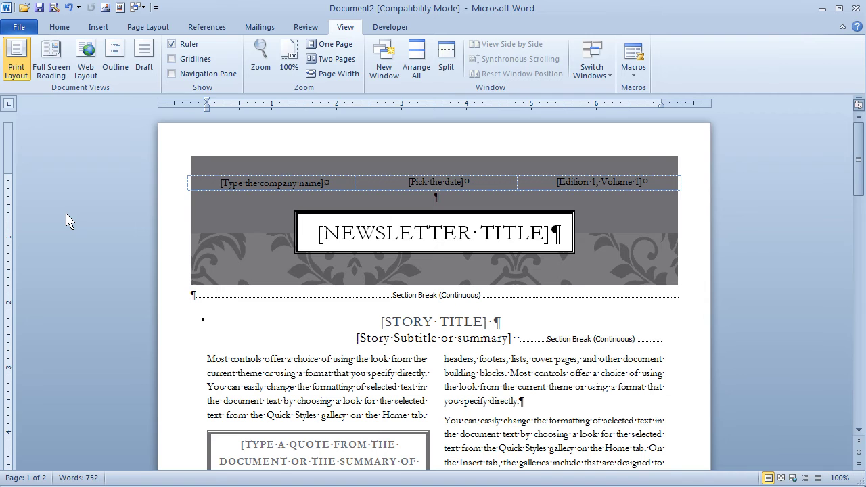
Step: Examine the newsletter's layout from the masthead on page 1 to the sender and recipient section on page 2
scroll(66, 214, down, 4)
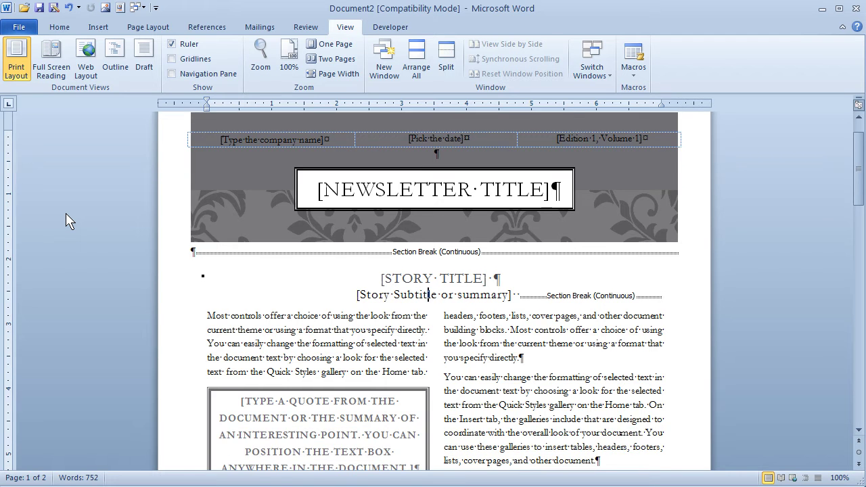
scroll(66, 213, down, 3)
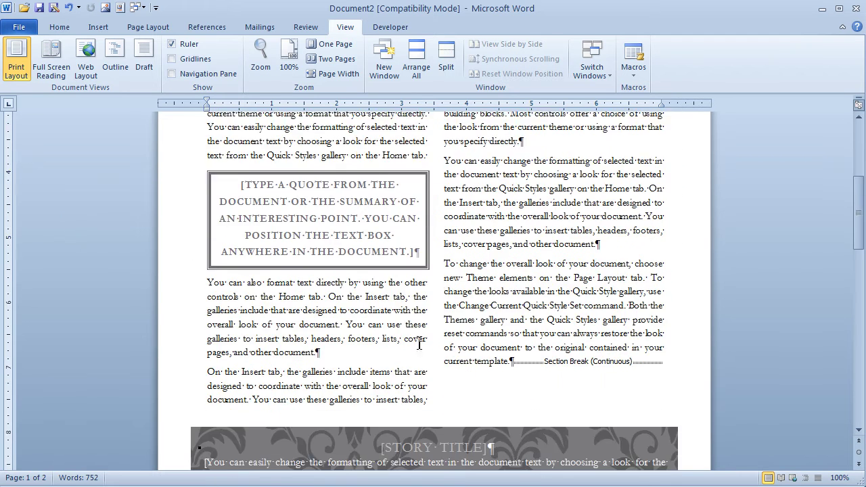
scroll(352, 274, down, 3)
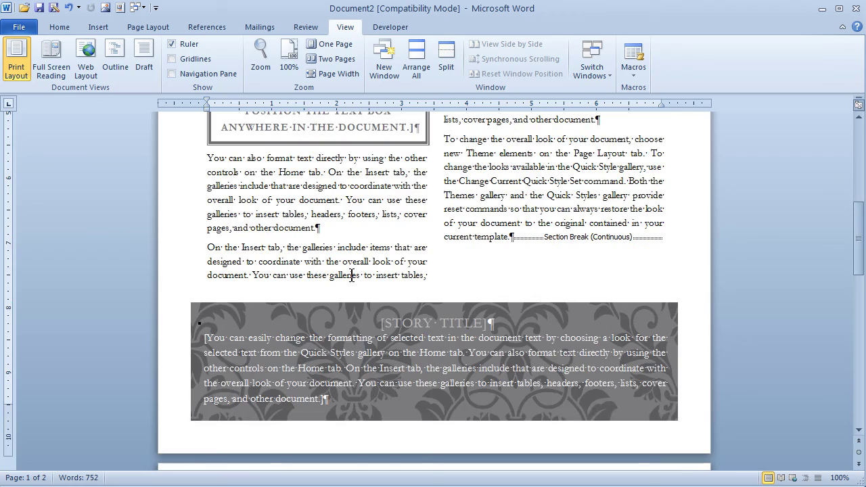
scroll(351, 275, down, 11)
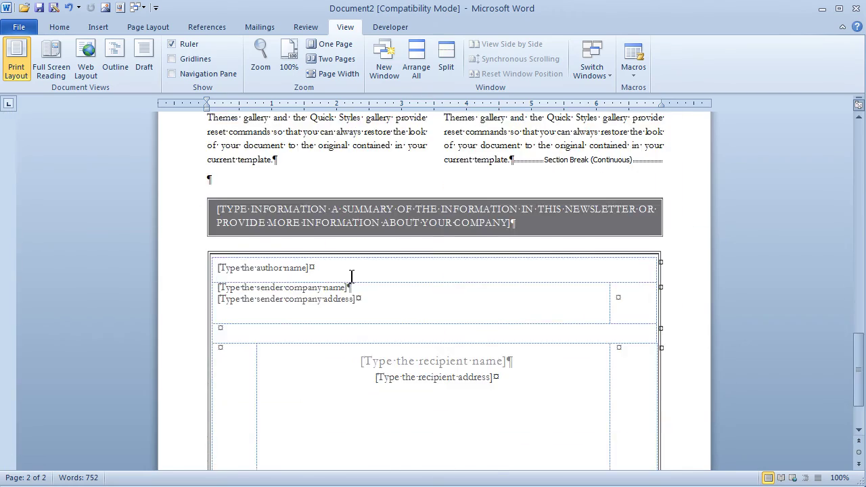
scroll(351, 275, up, 15)
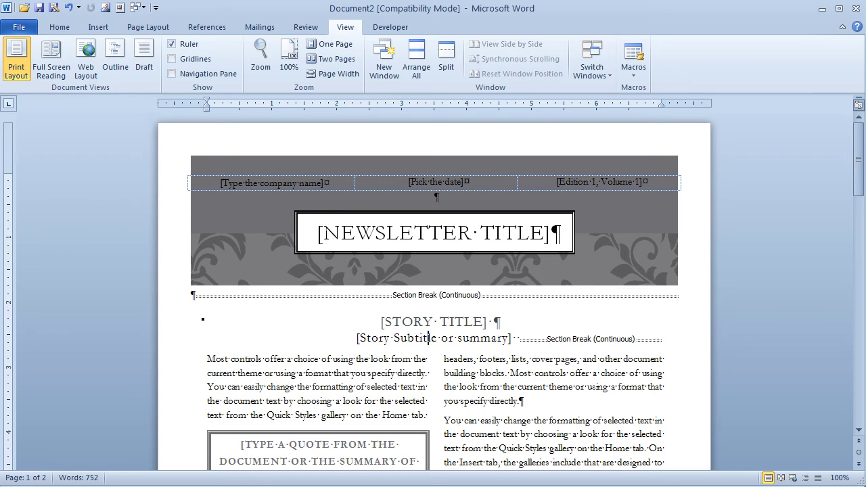
Step: Search the Office.com templates for "resume"
click(19, 27)
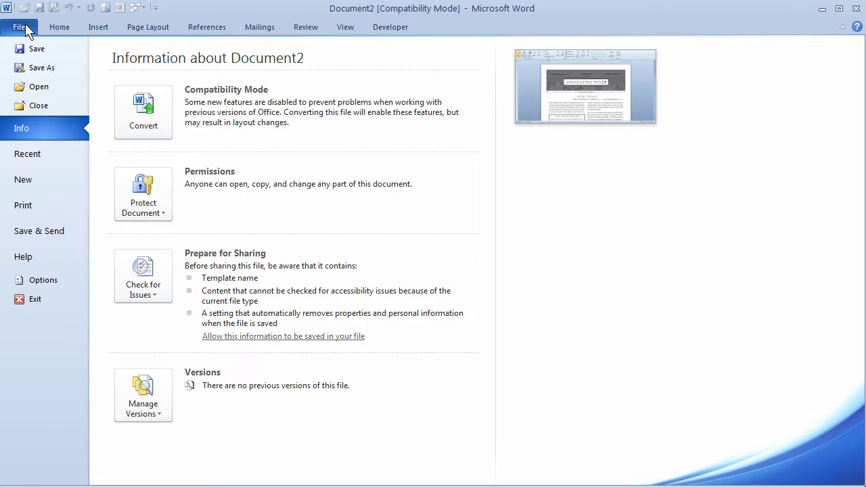
click(24, 182)
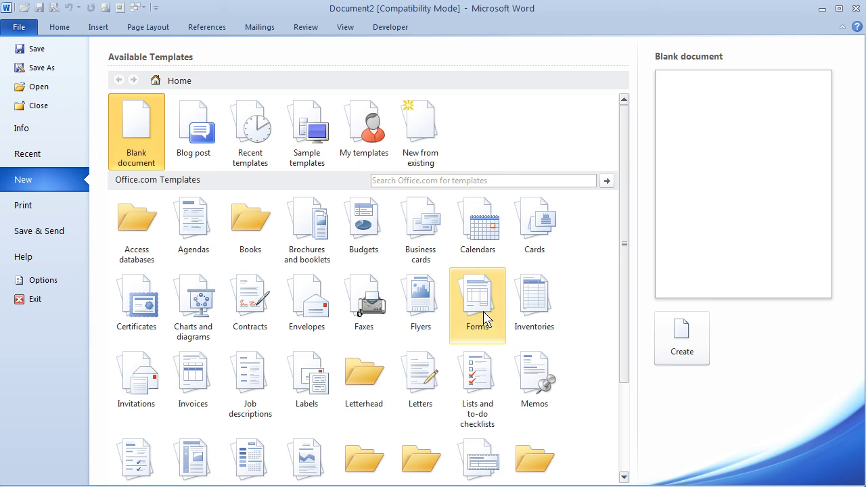
click(415, 182)
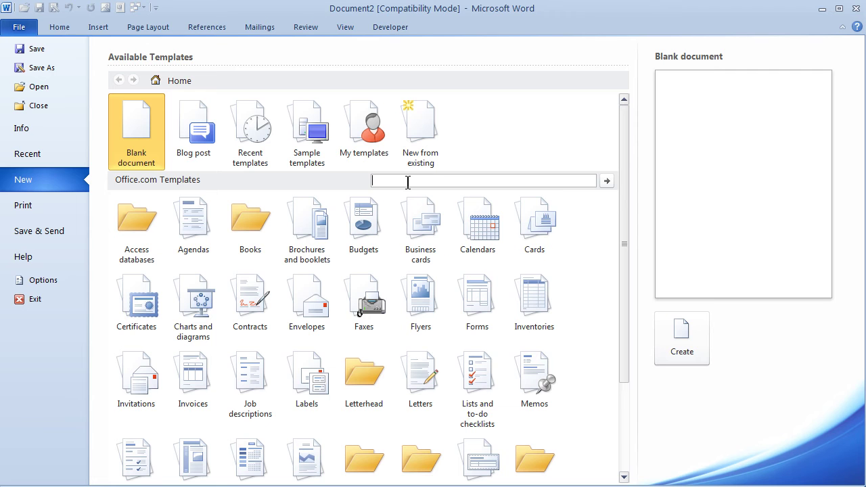
scroll(410, 186, down, 5)
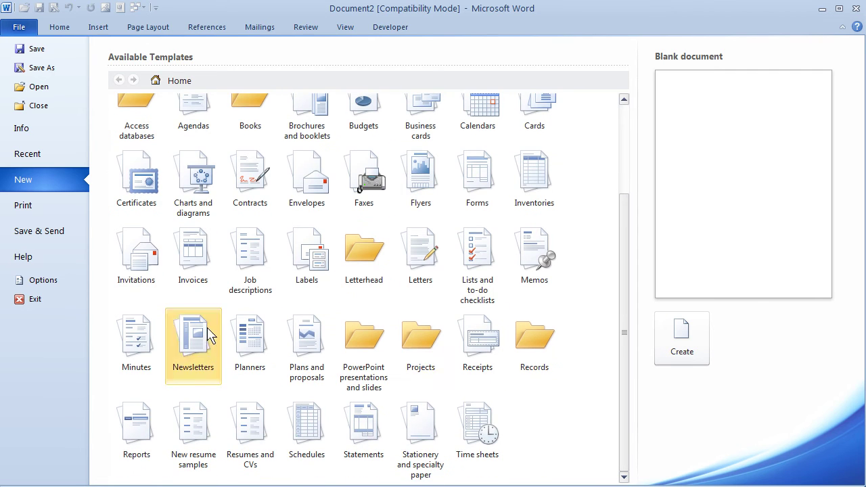
scroll(447, 329, up, 5)
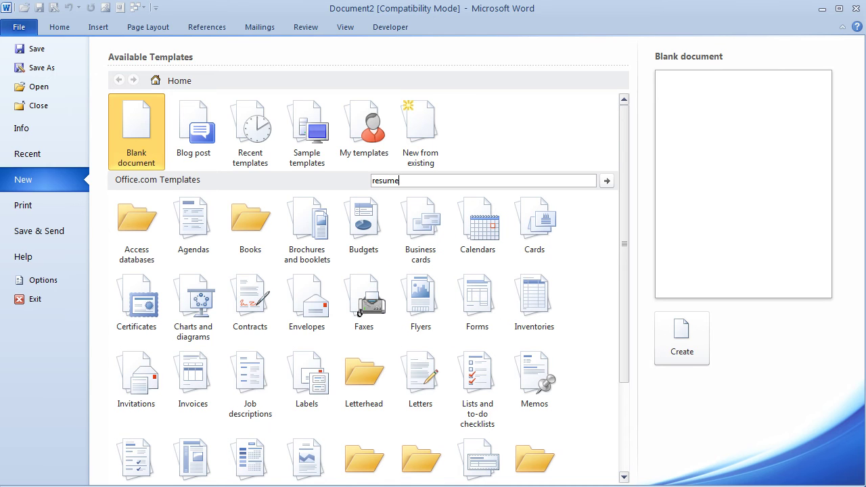
key(Return)
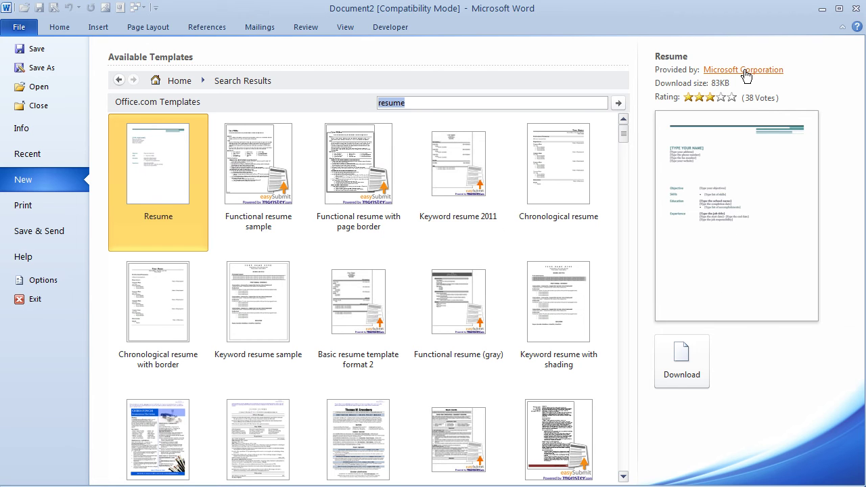
Step: Download the "Functional resume with page border" template as a new document, dismiss the help message and maximize its window
click(356, 145)
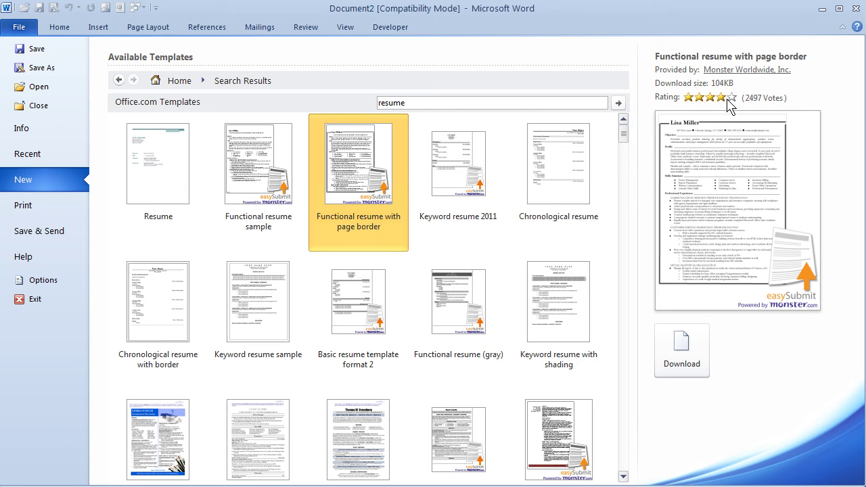
click(679, 363)
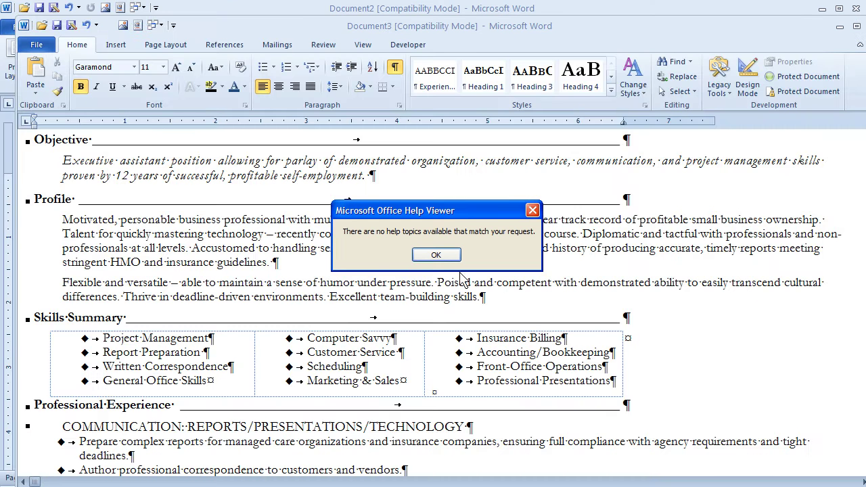
click(436, 254)
double_click(240, 19)
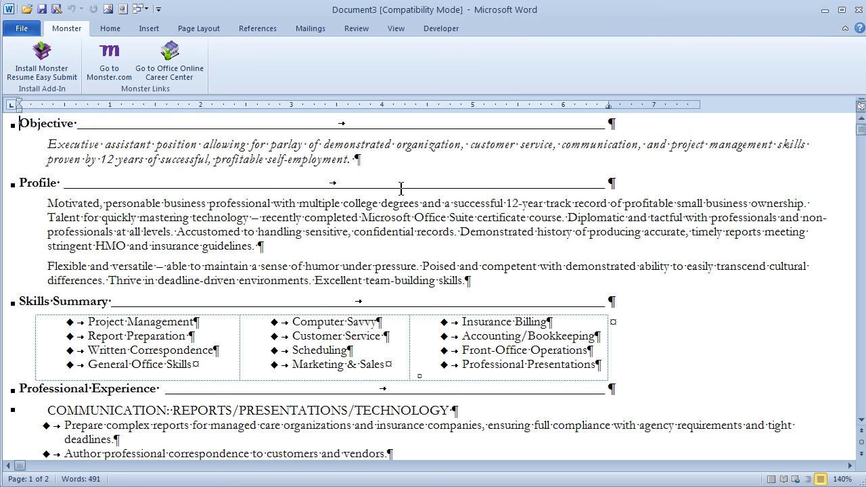
Step: Minimize the resume window and create a document from the green holly "Admit One" event ticket template in the Certificates category's Tickets folder
click(825, 10)
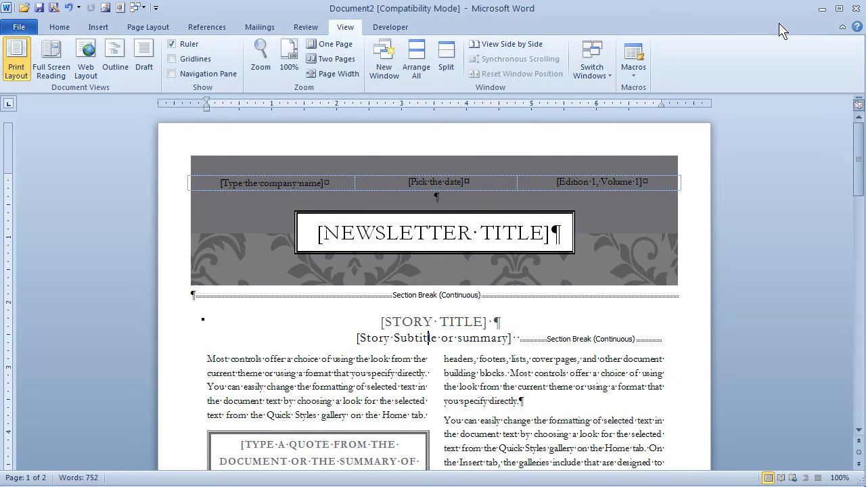
click(19, 27)
click(26, 180)
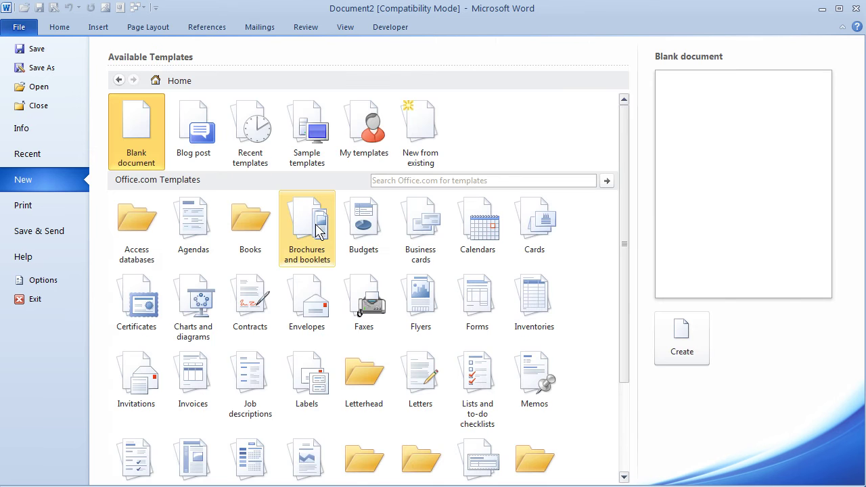
scroll(332, 318, down, 1)
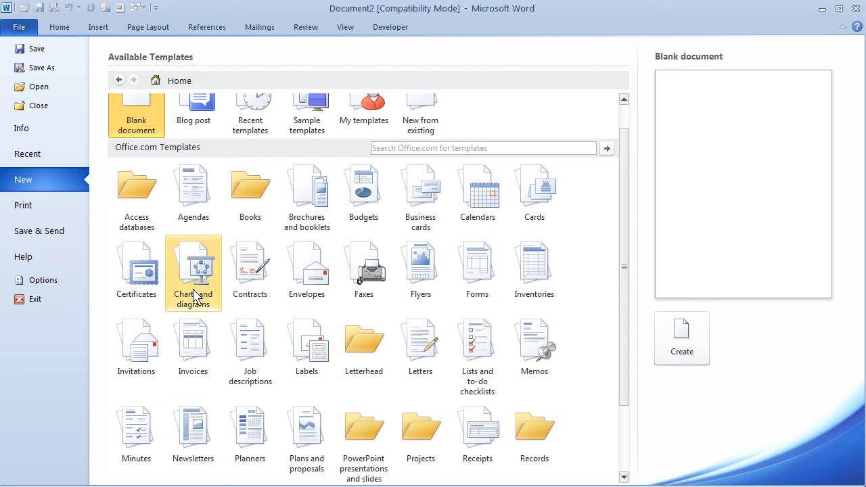
click(144, 280)
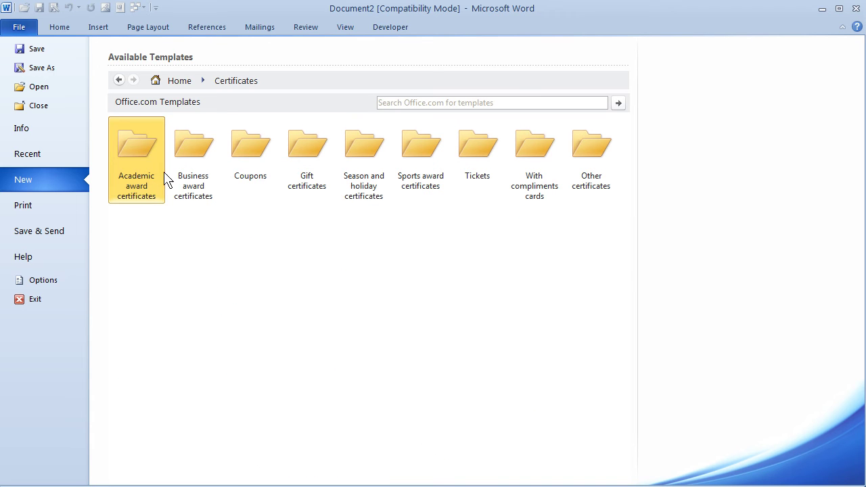
click(475, 159)
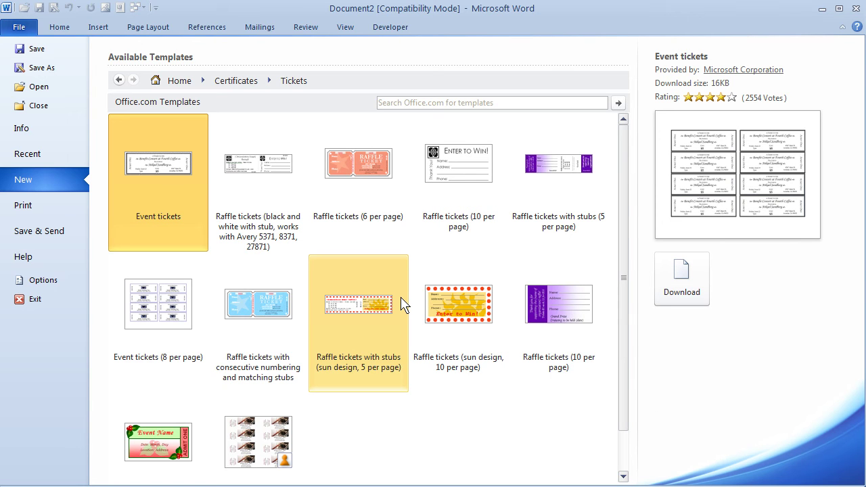
double_click(158, 442)
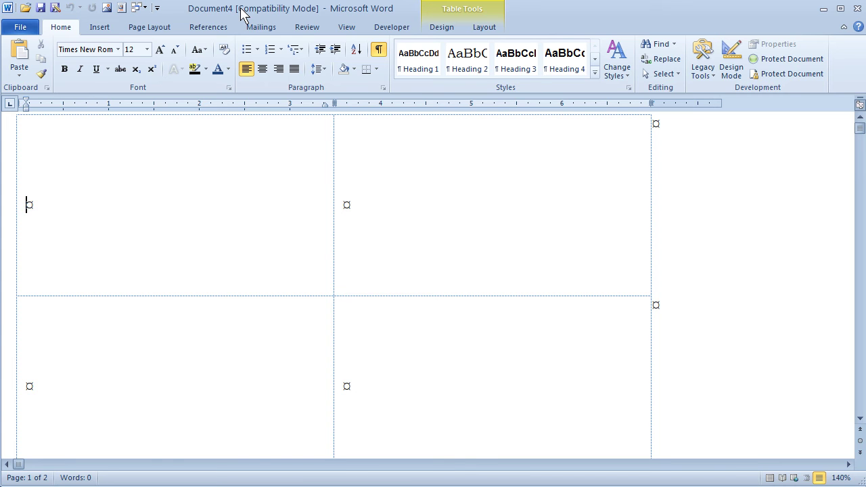
Step: Create a new blank document
click(20, 27)
click(33, 181)
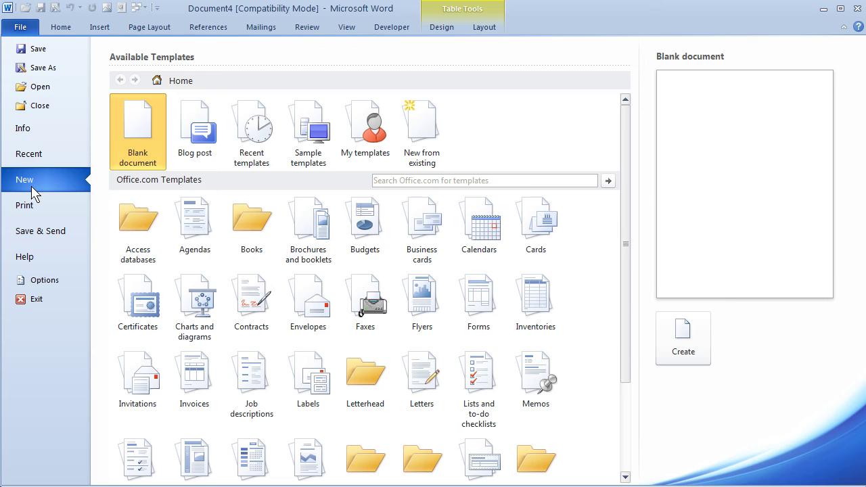
click(675, 350)
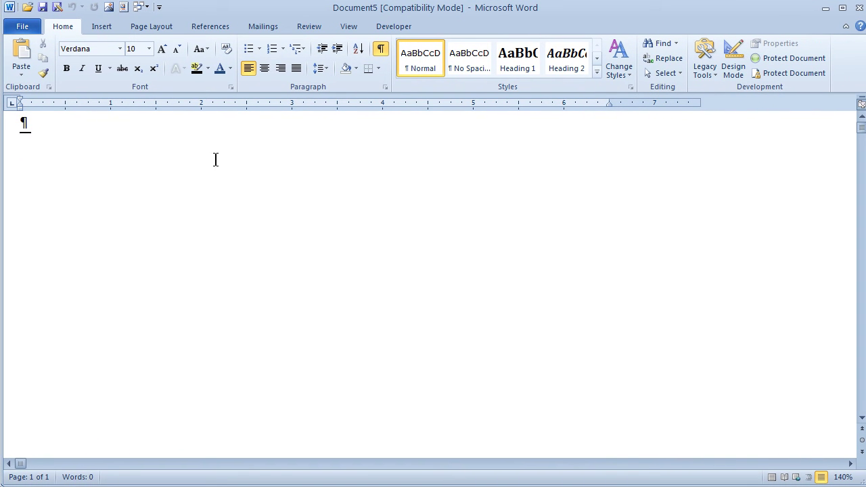
Step: Fill the blank document with placeholder text using the formula =lorem(10)
text(=lorem(10)
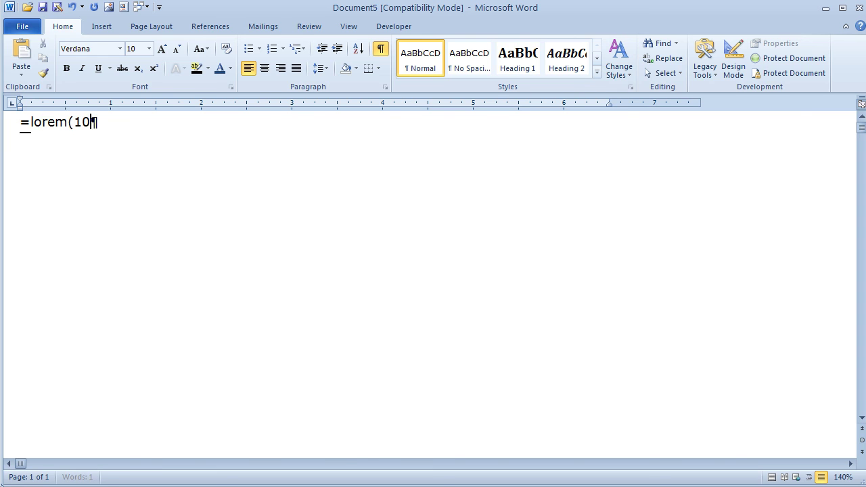
text())
key(Return)
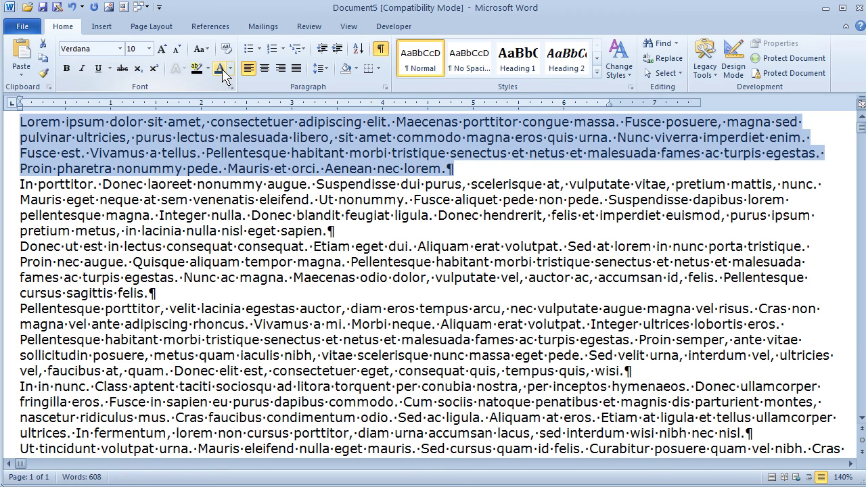
Step: Format the first paragraph as dark blue, bold, 14-point text
click(220, 69)
click(66, 69)
key(ctrl+shift+period)
key(ctrl+shift+period)
key(ctrl+shift+period)
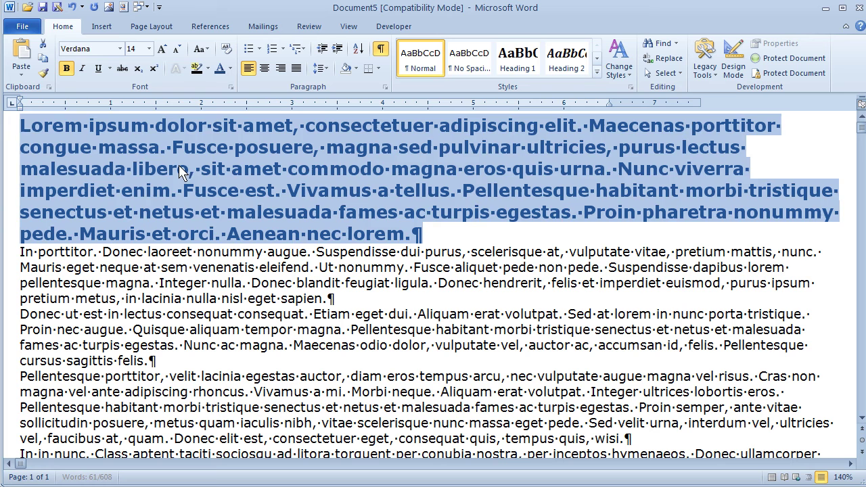
key(Right)
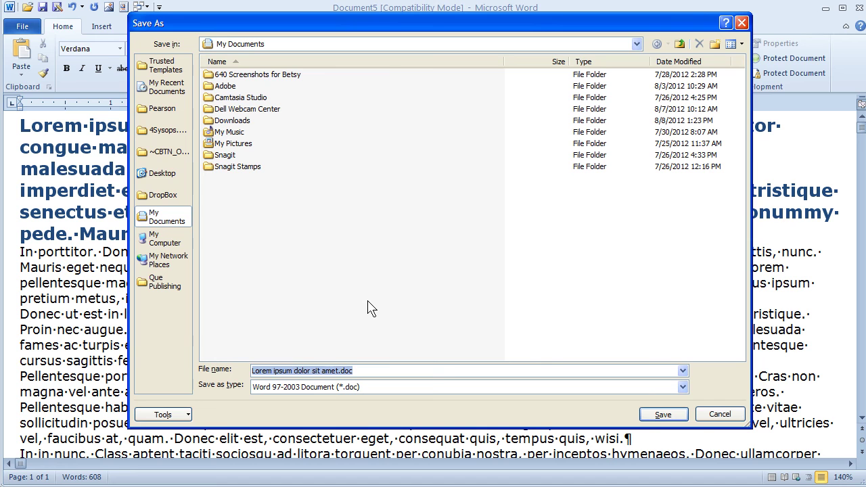
Step: Save the document in My Documents as MyTemplate in the Word Document (*.docx) format
text(MyTemplate)
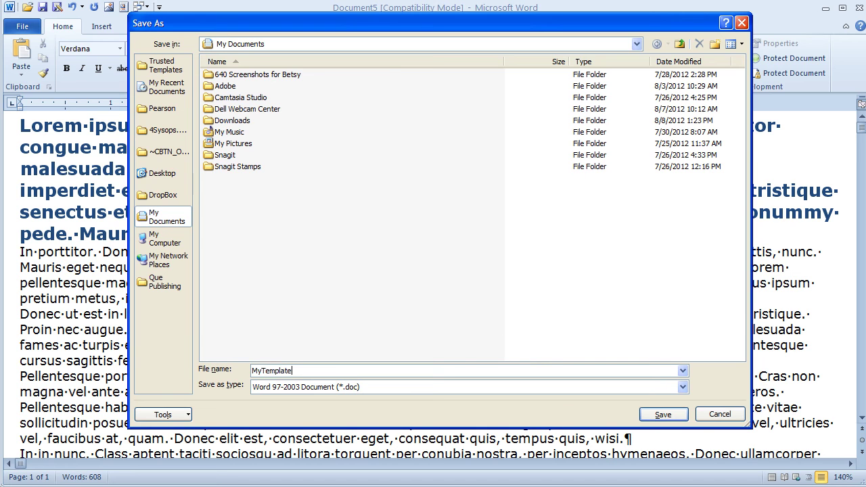
click(406, 388)
click(378, 396)
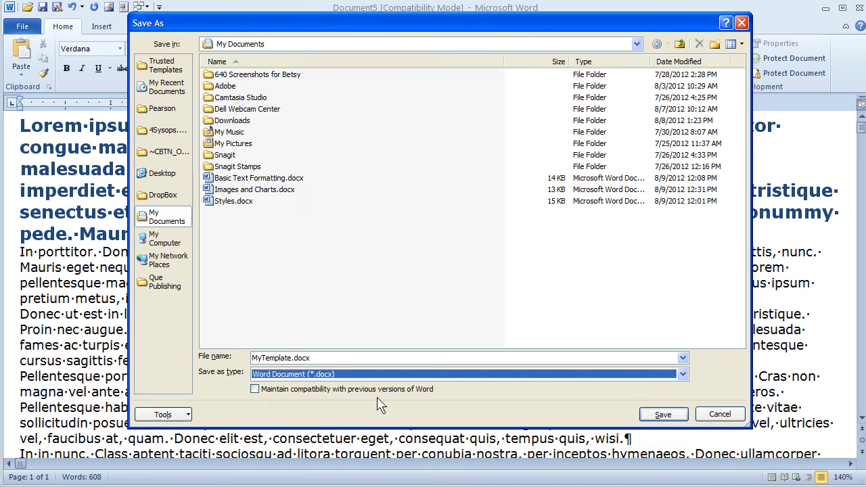
click(665, 416)
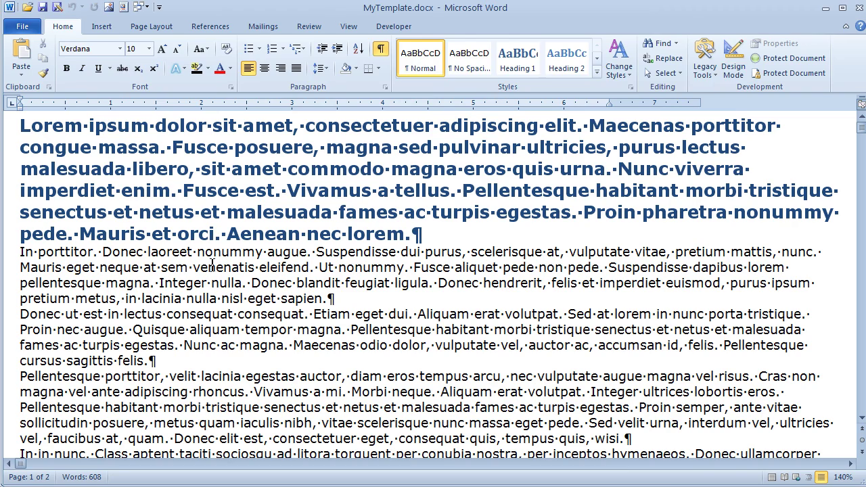
Step: Save a copy of the document in My Documents as MyTemplate in the Word Template (*.dotx) format
click(32, 29)
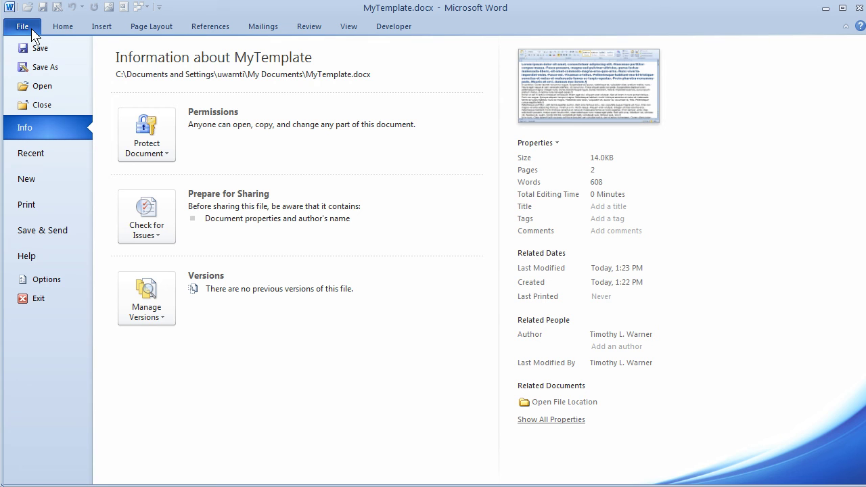
click(29, 68)
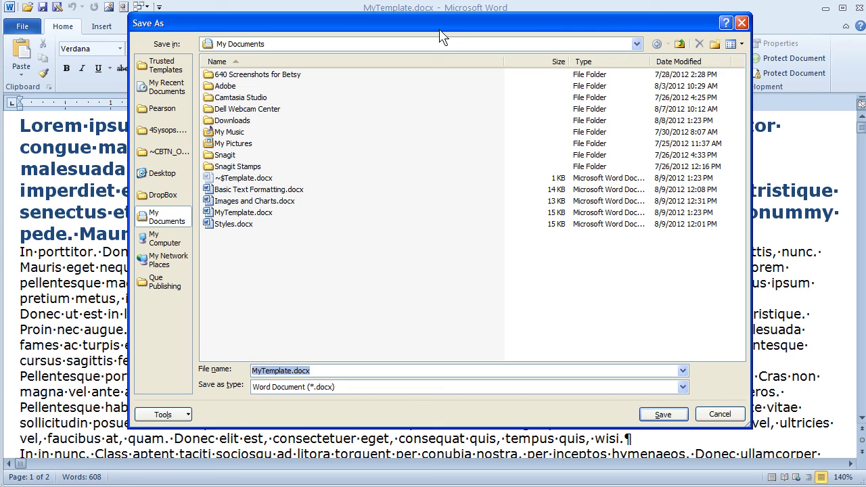
drag(445, 23, 435, 0)
click(672, 344)
click(545, 385)
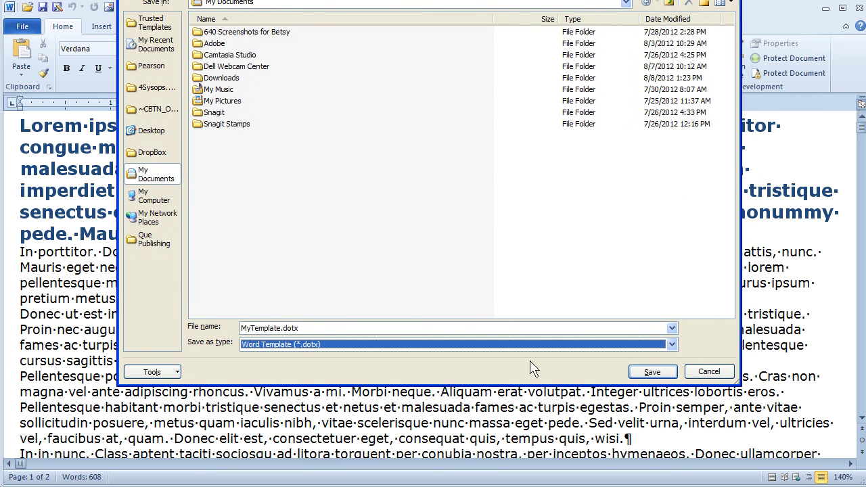
key(Return)
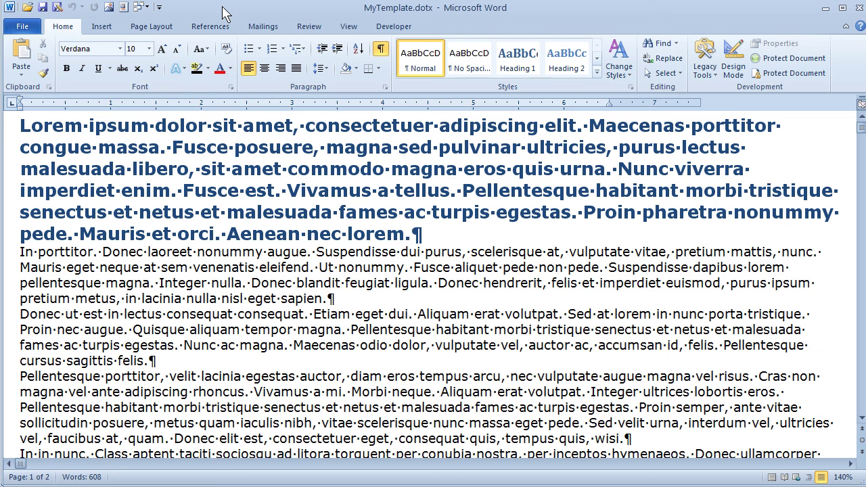
Step: Check the personal templates available for new documents, cancel without creating one and return to the document
click(23, 27)
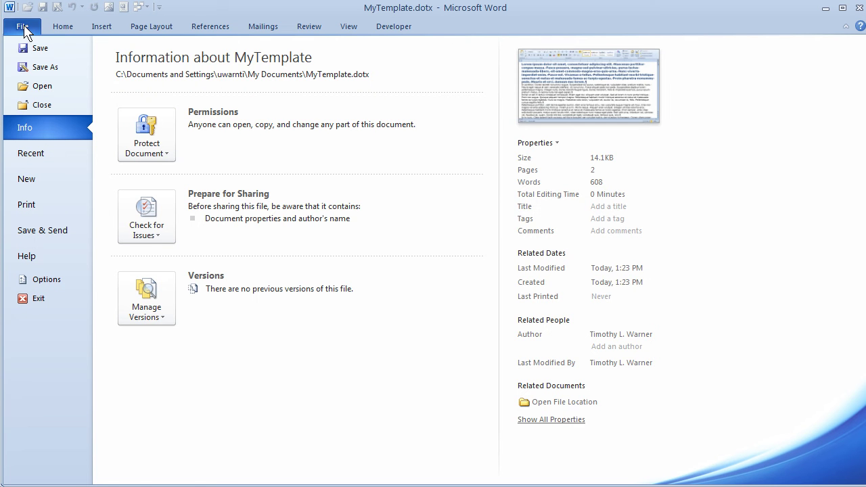
click(33, 179)
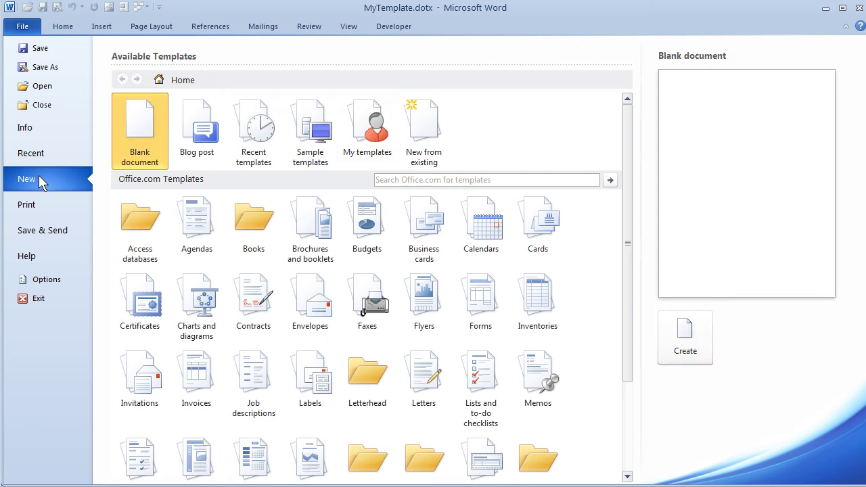
click(369, 132)
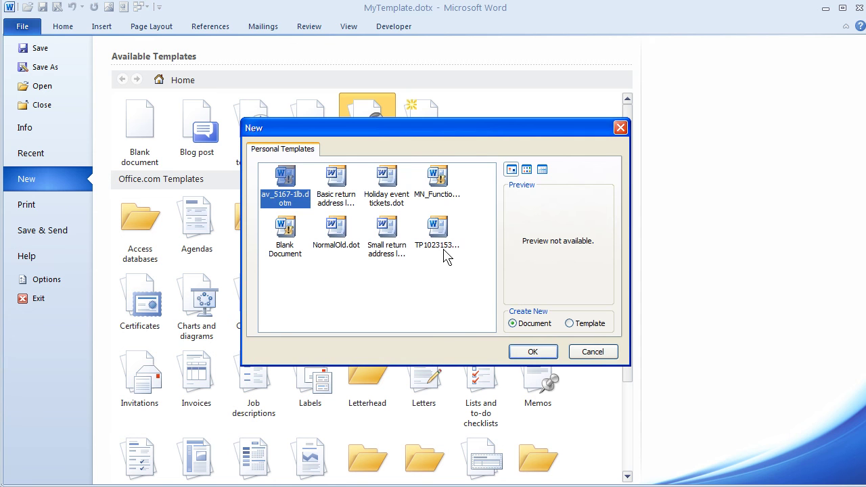
click(593, 352)
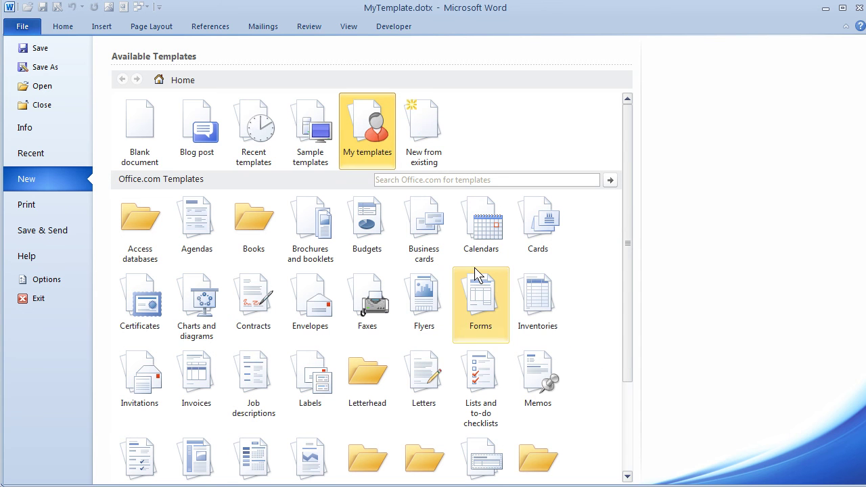
click(25, 27)
click(25, 27)
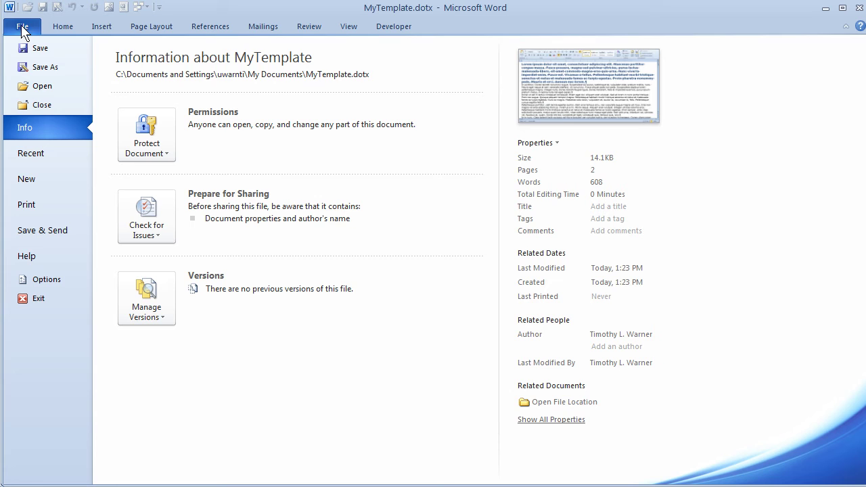
key(Escape)
Step: Open the Word options and go to the General and file location settings of the Advanced category
key(alt+f)
key(t)
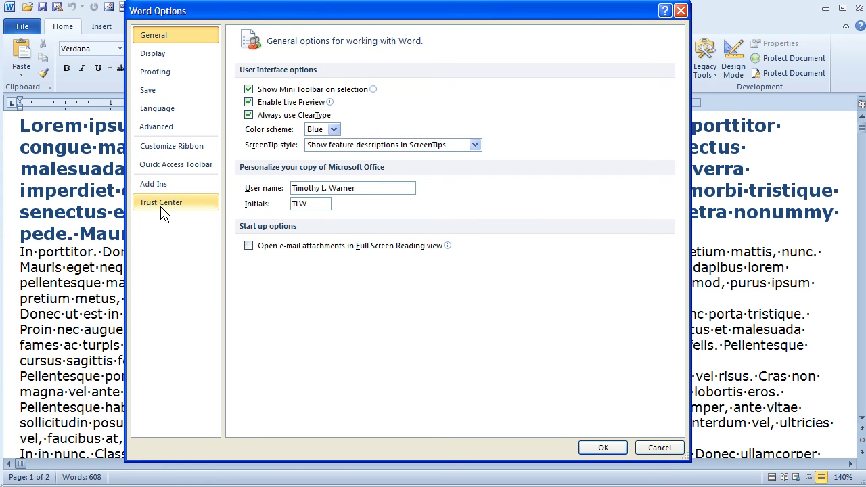
click(156, 126)
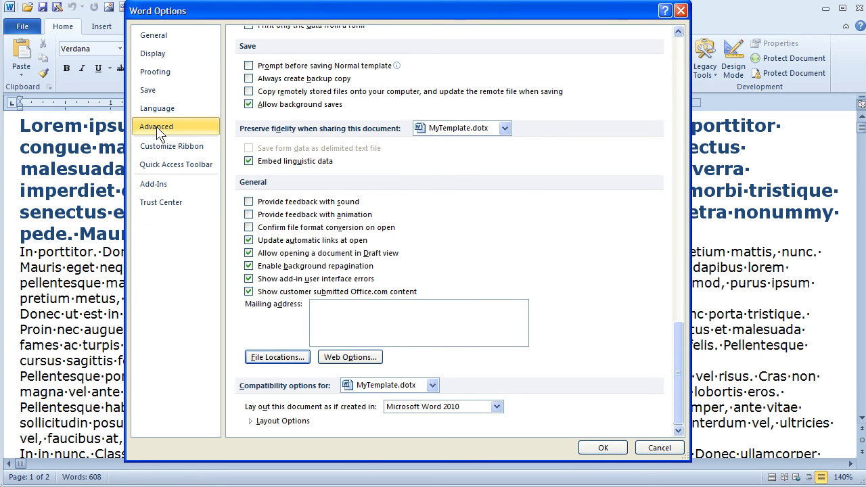
scroll(683, 349, up, 1)
scroll(684, 406, down, 1)
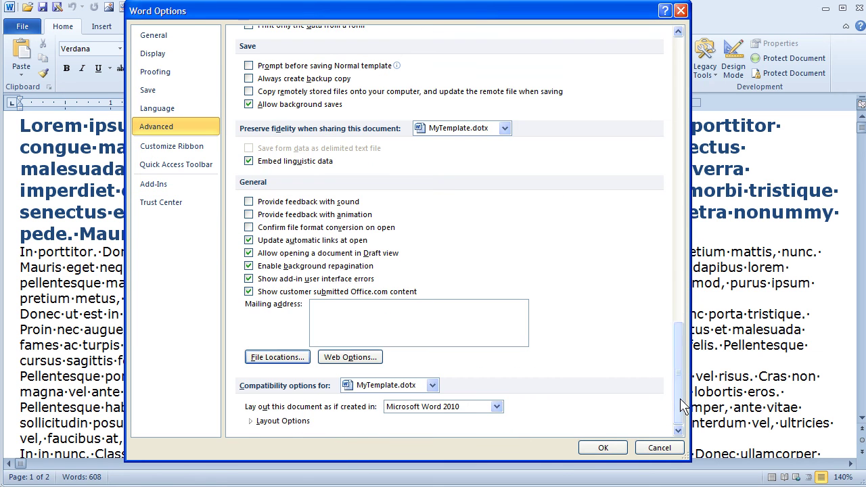
Step: Change the file location for User templates to the My Documents folder and accept the change
click(274, 359)
key(Down)
key(Down)
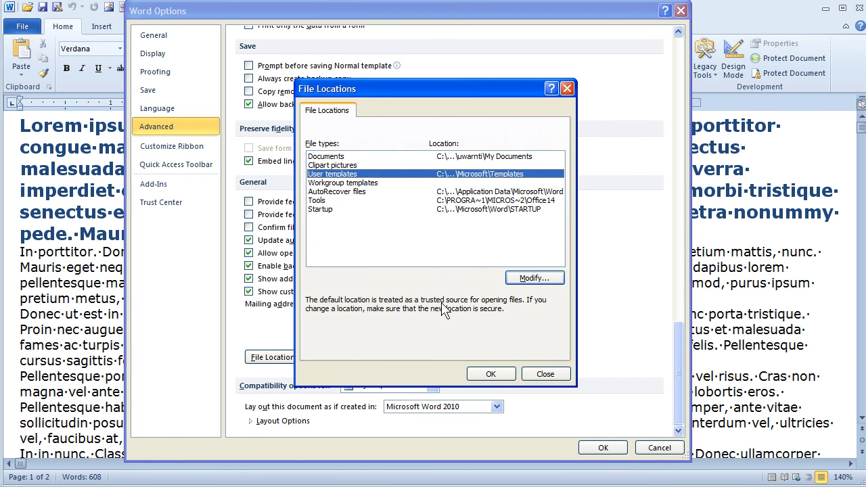
click(526, 279)
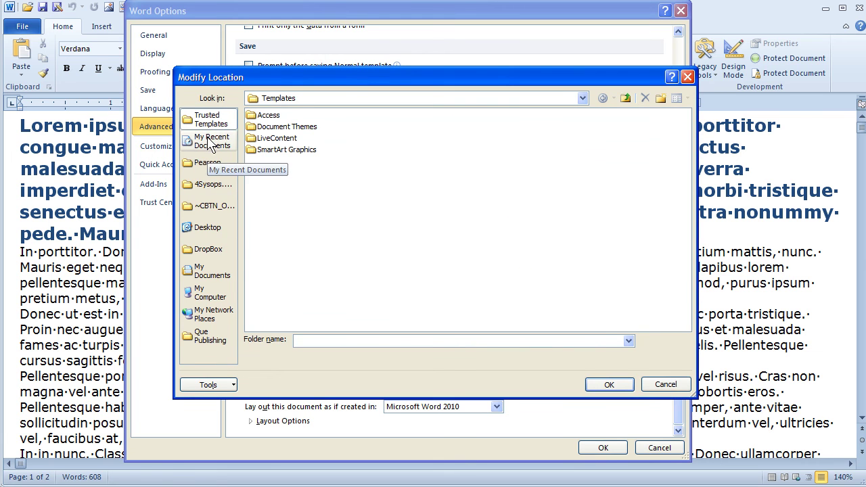
click(210, 274)
click(608, 384)
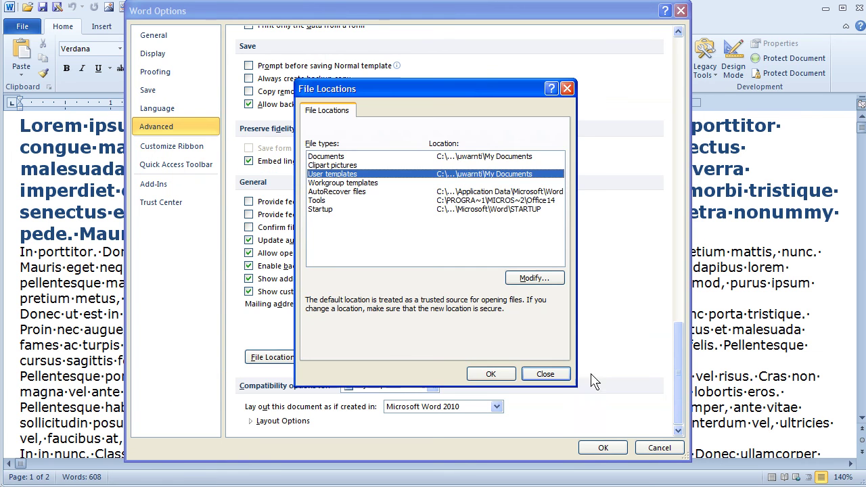
click(494, 377)
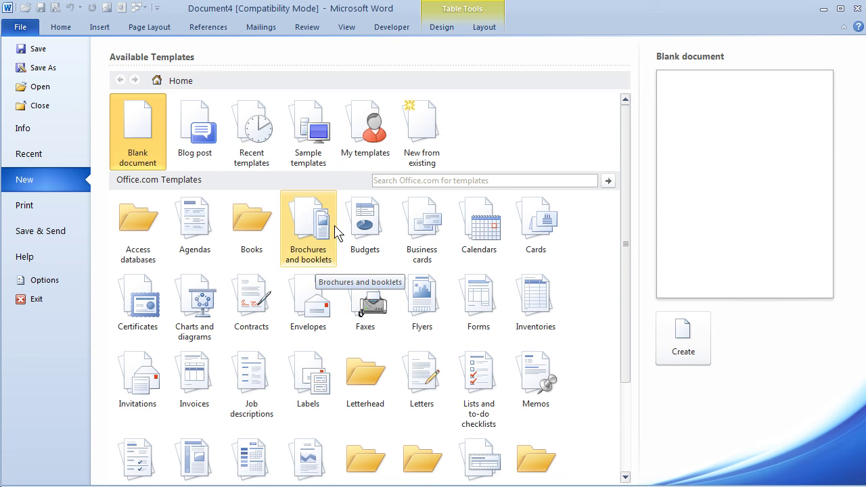
Step: Look for MyTemplate.dotx among the personal templates, select it and close the list without creating a document
click(366, 132)
click(435, 183)
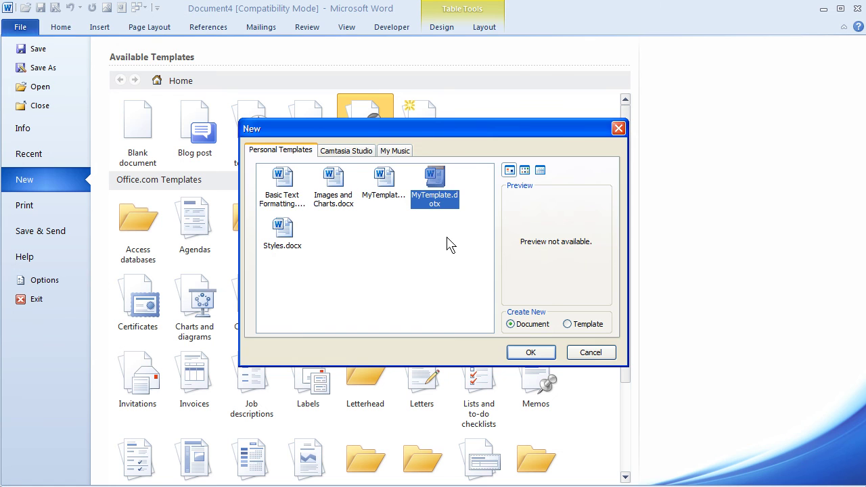
click(618, 128)
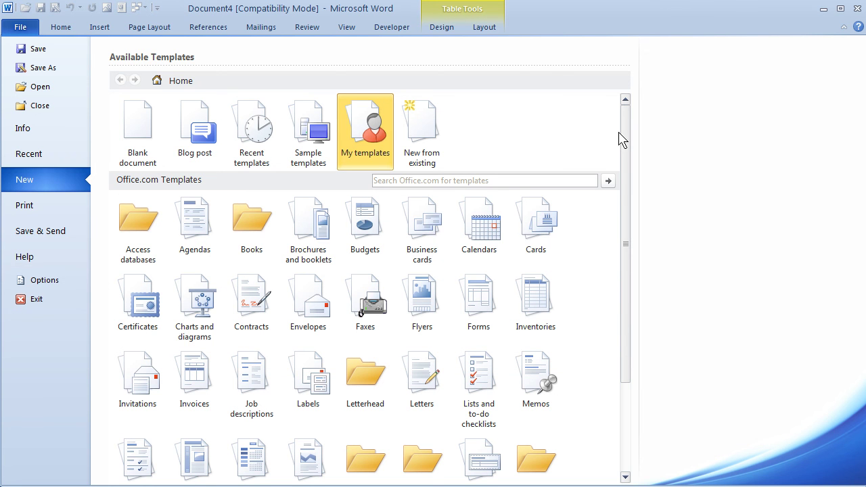